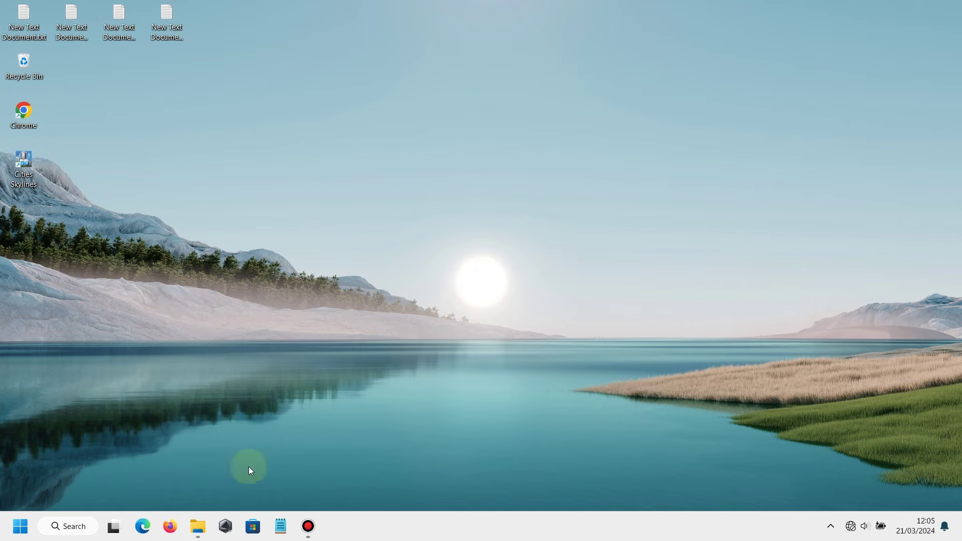
Bring up the Terraria folder in File Explorer and turn on the computer's Wi-Fi.
click(198, 526)
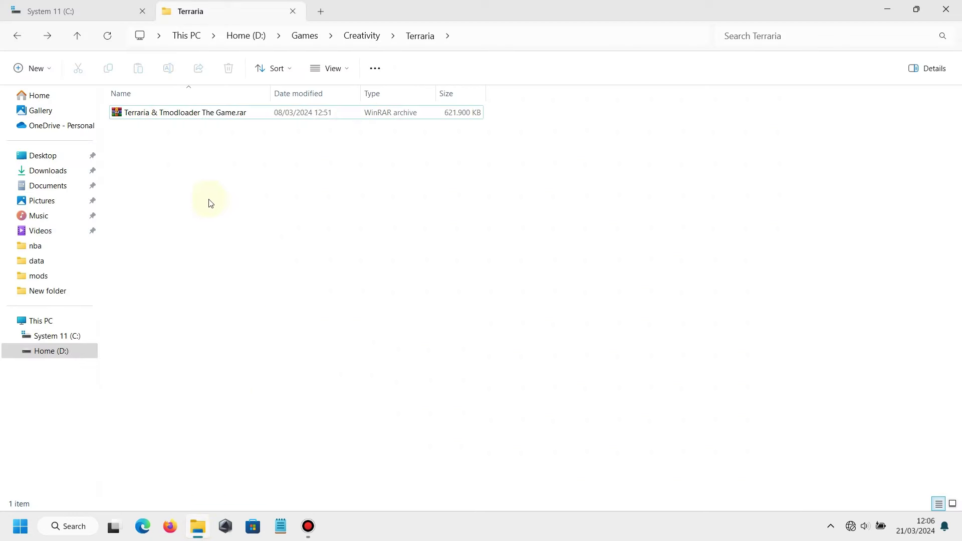
click(181, 113)
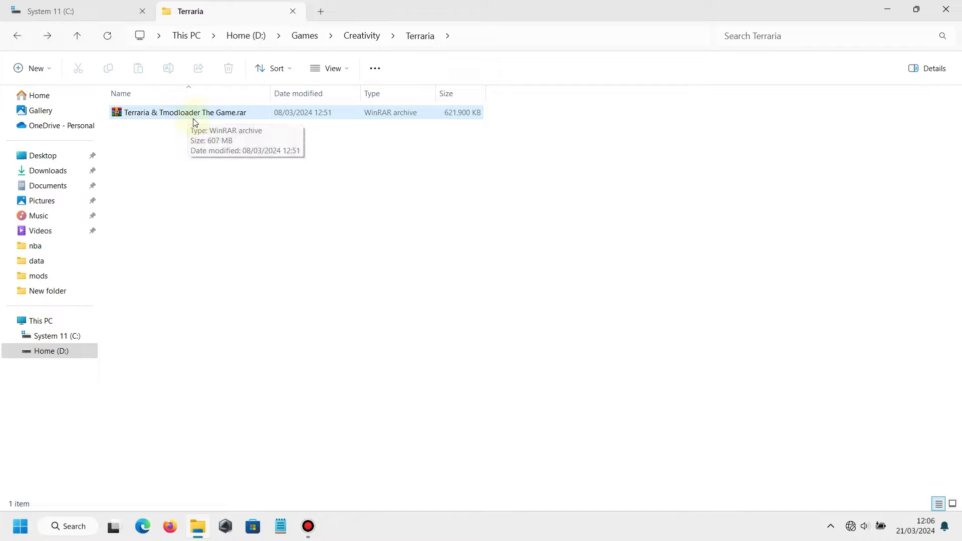
key(super+a)
click(763, 238)
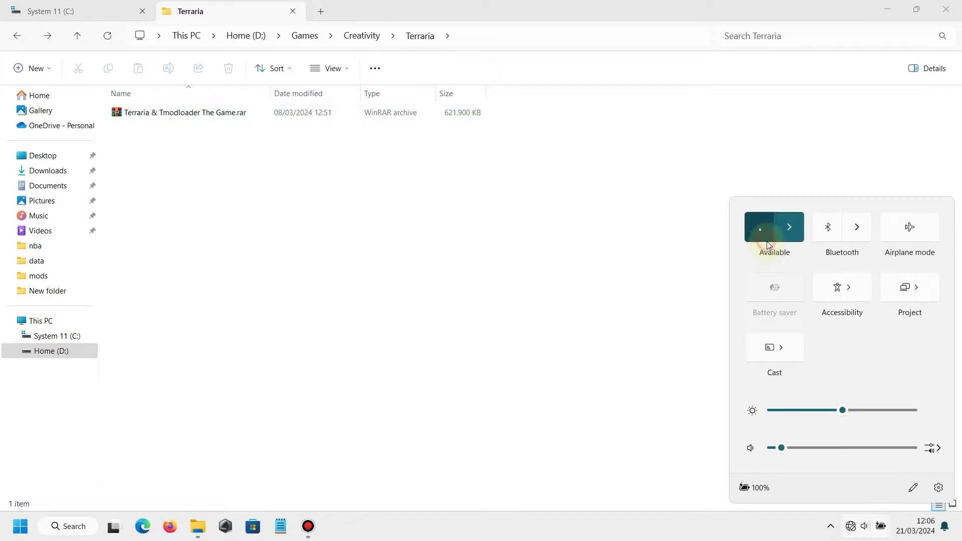
click(789, 228)
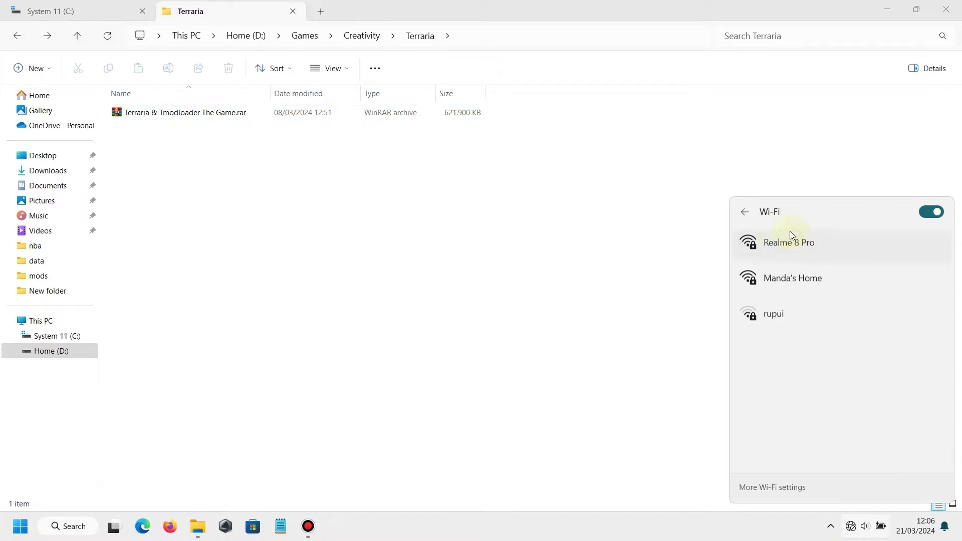
click(606, 275)
Launch Steam, then minimize its main window and close its friends list.
click(20, 526)
text(steam)
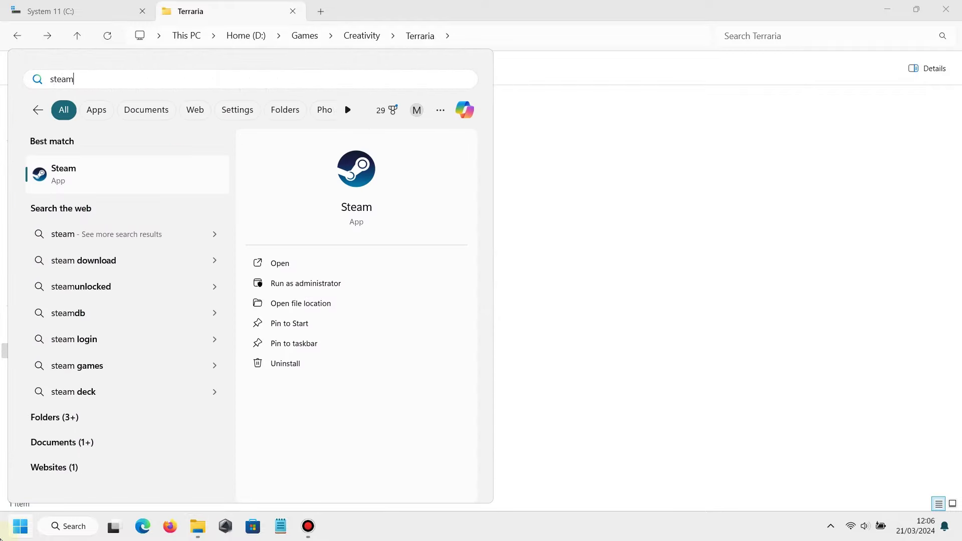
key(Return)
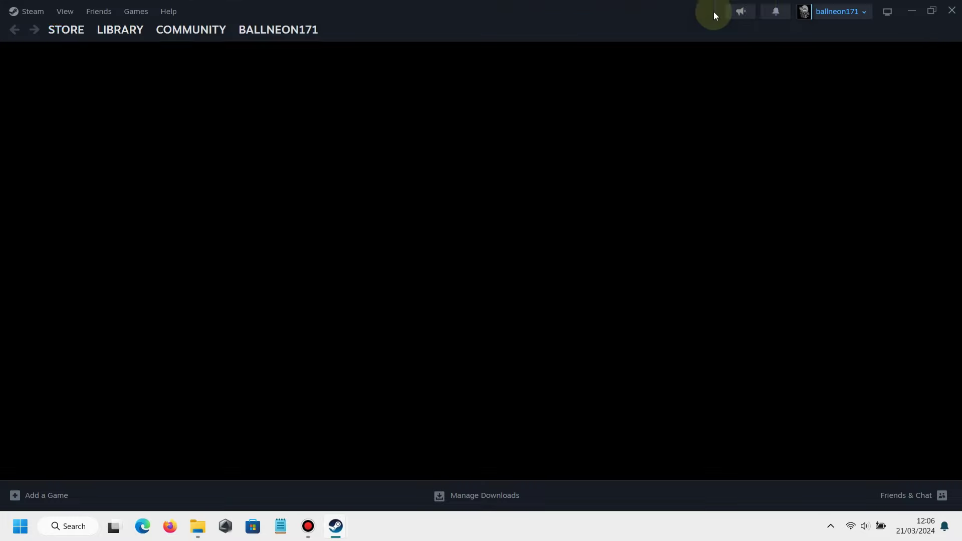
click(921, 17)
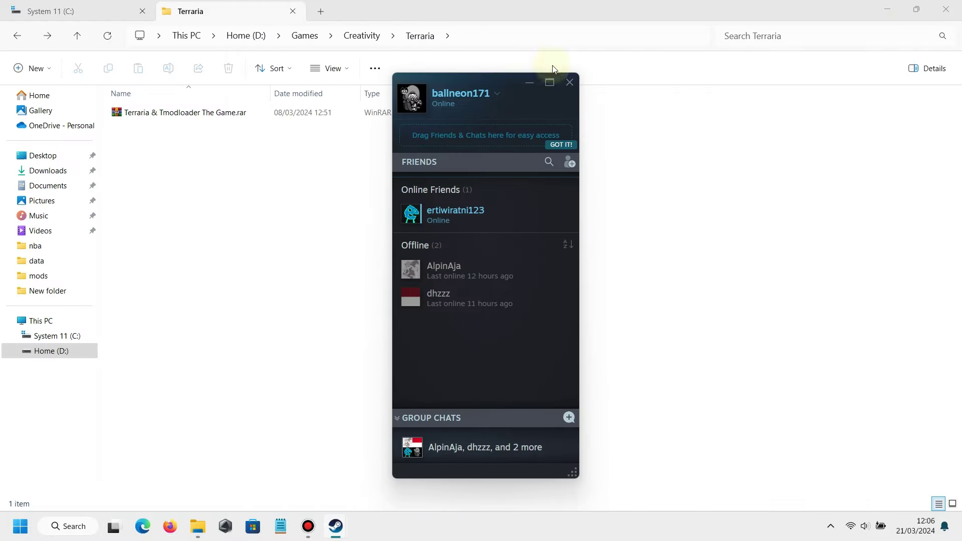
click(570, 82)
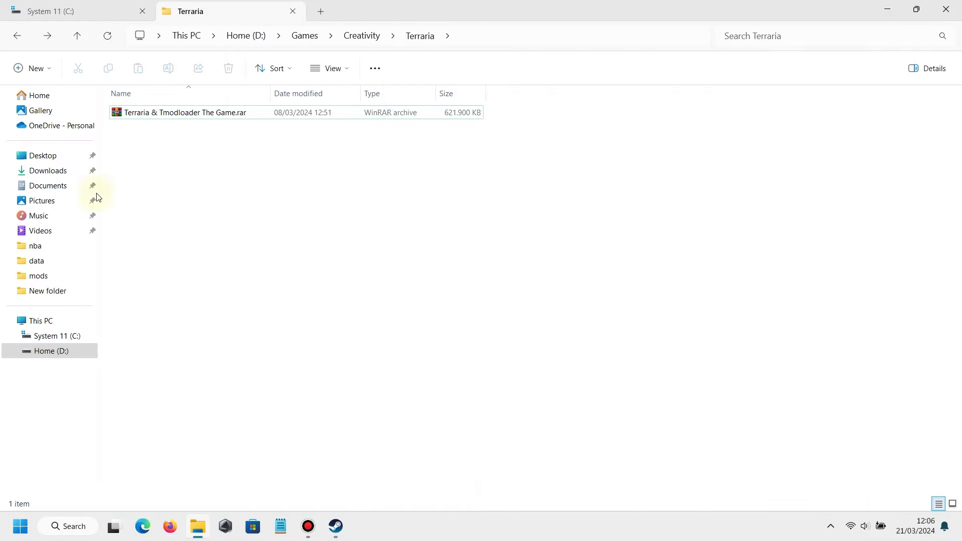
Extract Terraria & Tmodloader The Game.rar with WinRAR into its own folder of the same name.
click(232, 119)
right_click(232, 119)
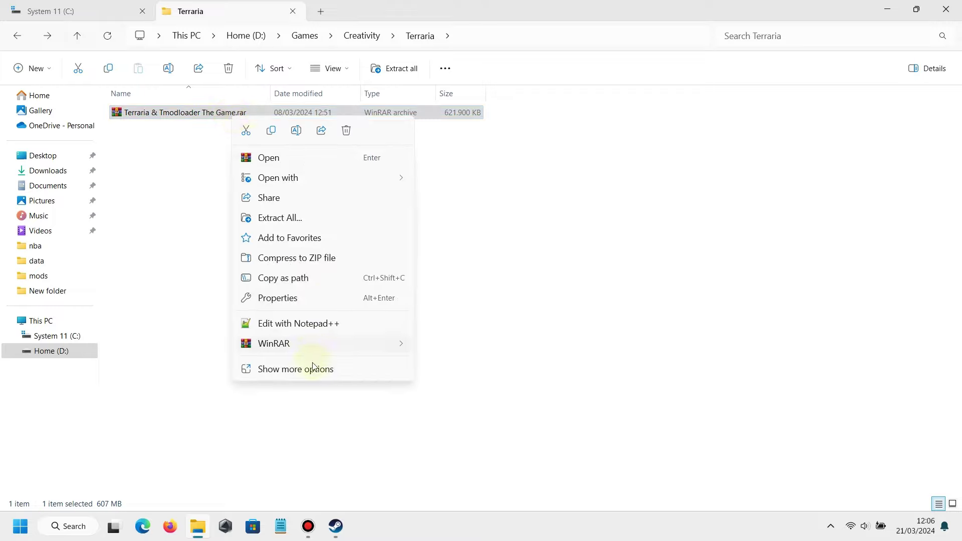
mouse_move(319, 350)
click(472, 385)
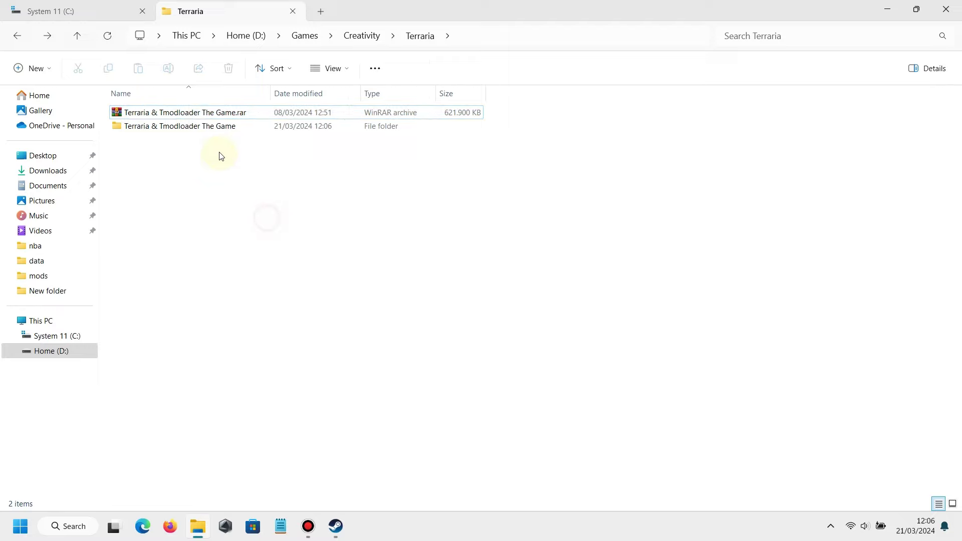
Go into the extracted Terraria & Tmodloader The Game folder and its inner folder, and select the Terraria setup file.
click(221, 129)
double_click(221, 129)
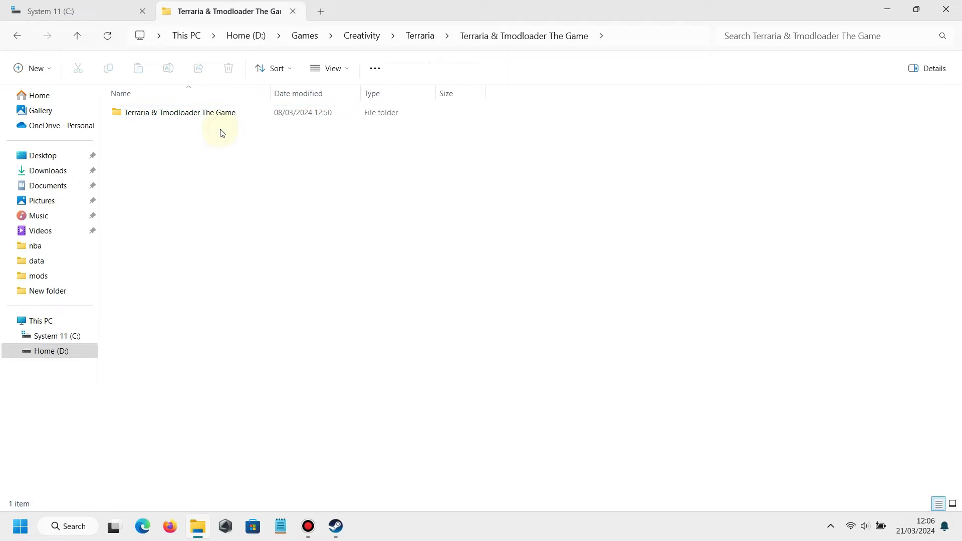
double_click(214, 114)
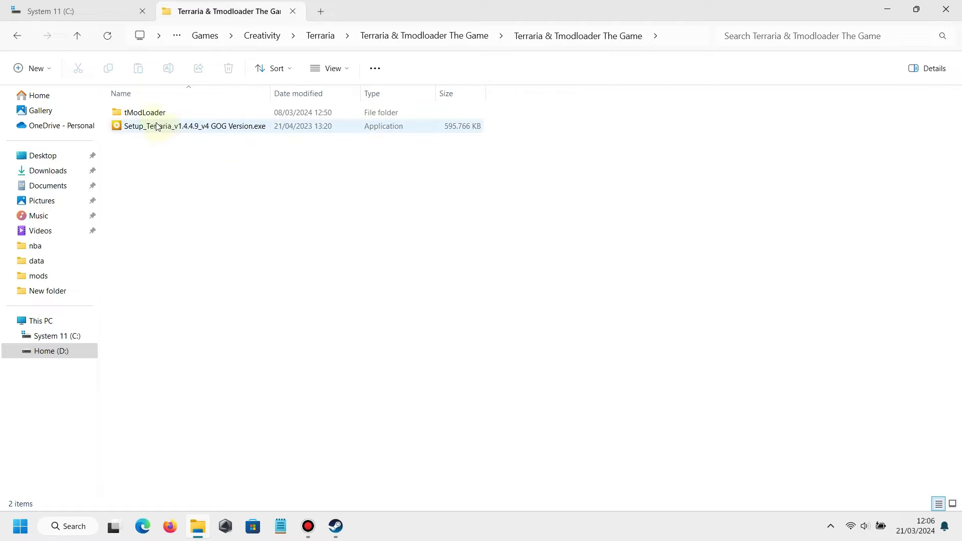
click(141, 112)
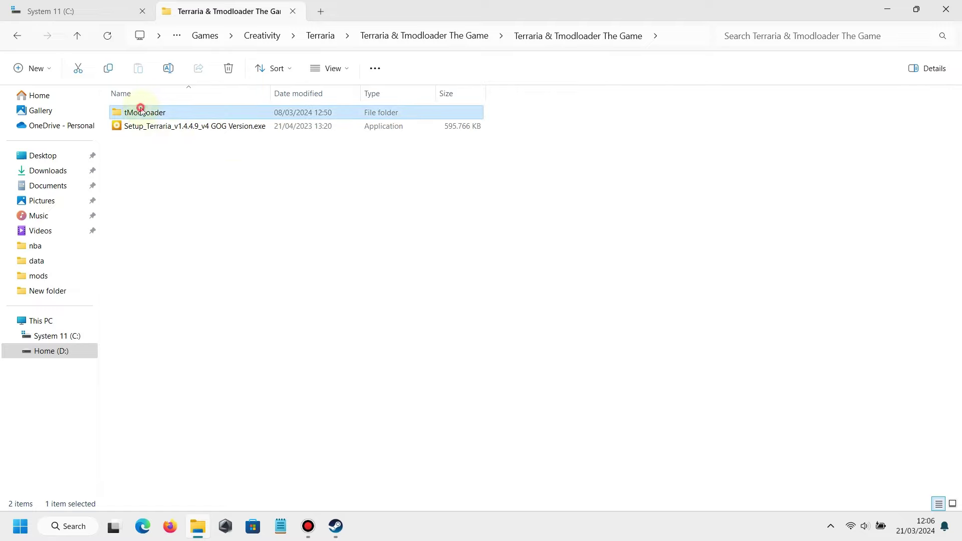
click(172, 150)
click(173, 128)
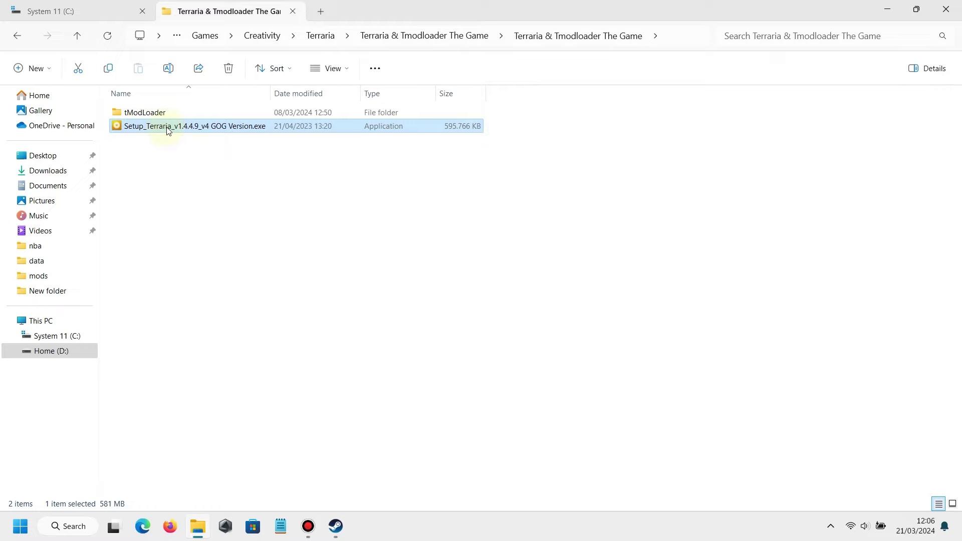
Open the Games folder on the C: drive in the other File Explorer tab, and return to the extracted files.
click(93, 13)
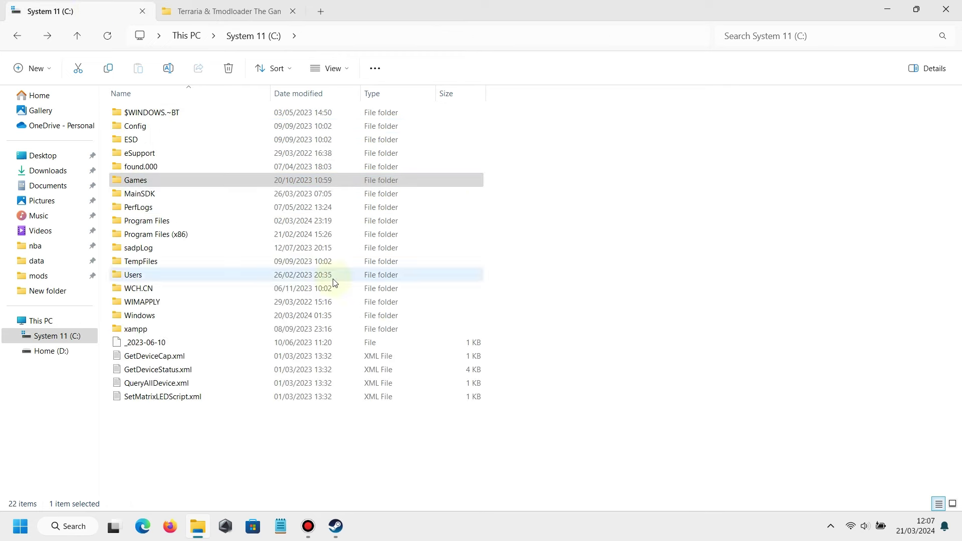
double_click(187, 180)
click(238, 11)
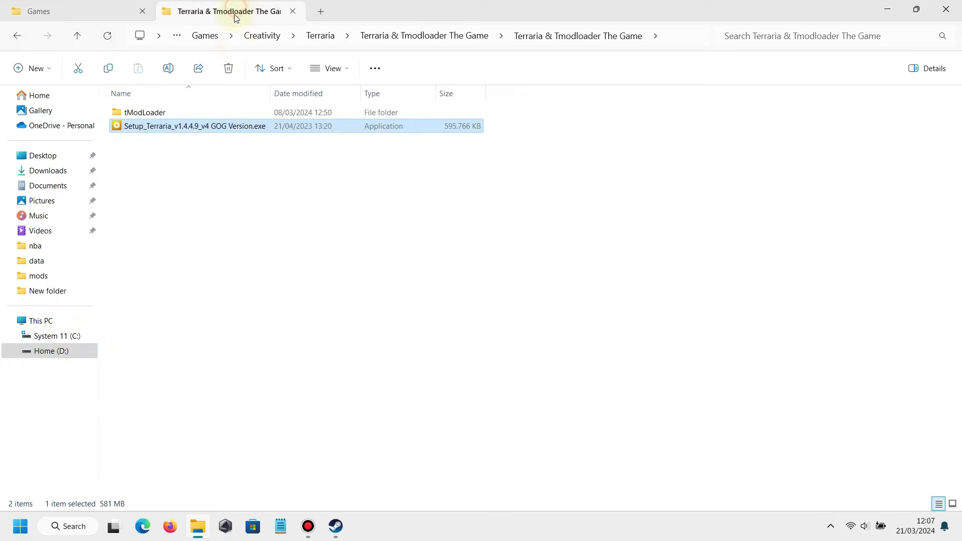
Run Setup_Terraria_v1.4.4.9_v4 GOG Version.exe with English as the setup language and accept the EULA.
click(212, 129)
double_click(213, 132)
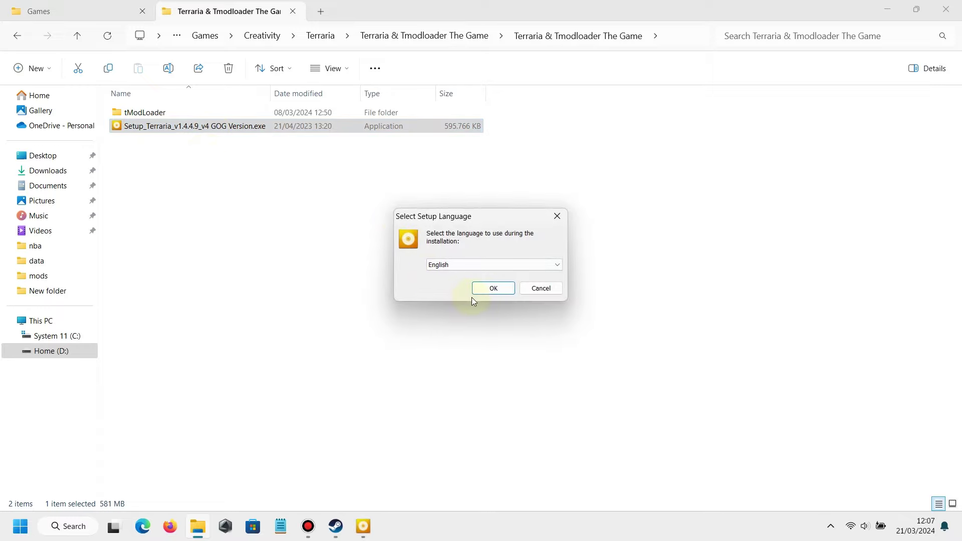
click(481, 289)
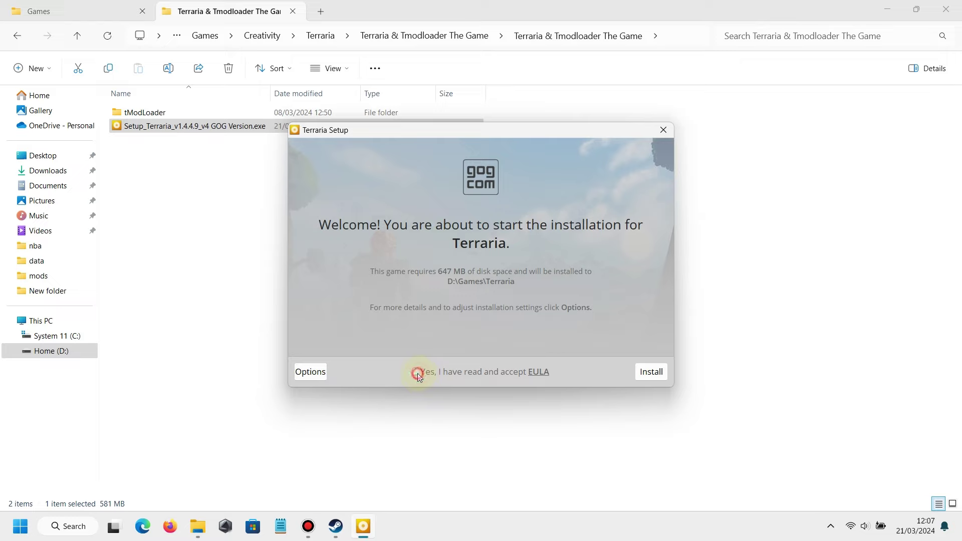
Change the installation folder to C:\Games\Terraria in the Terraria setup options.
click(319, 371)
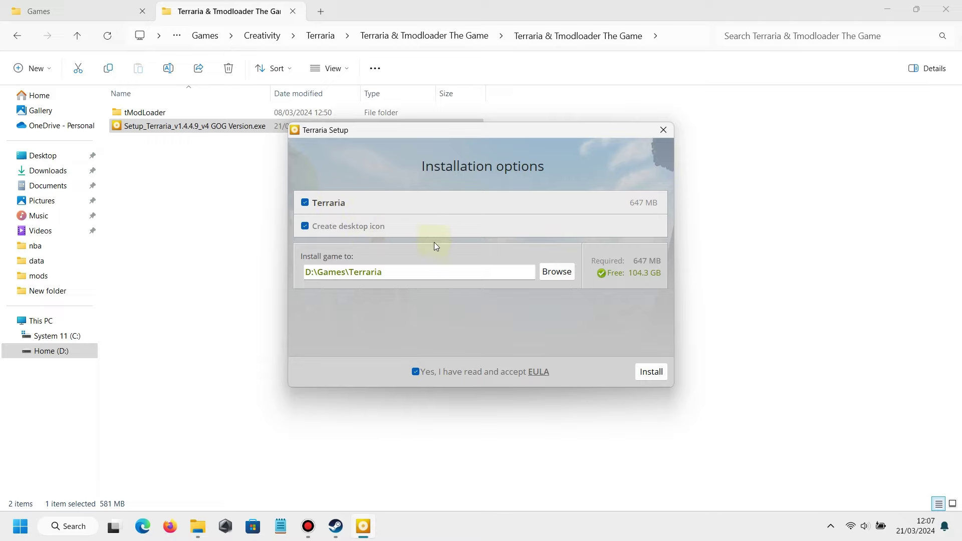
click(554, 282)
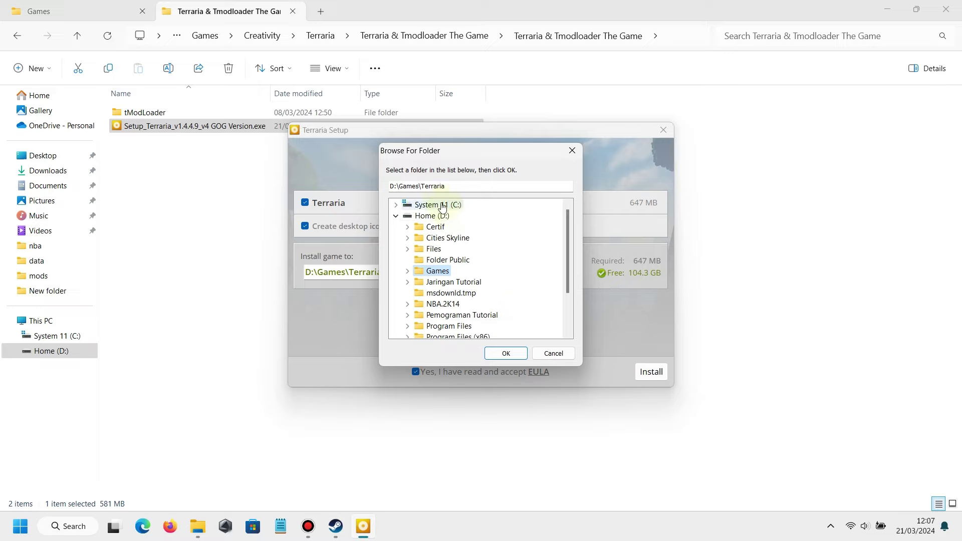
double_click(439, 205)
scroll(451, 259, down, 2)
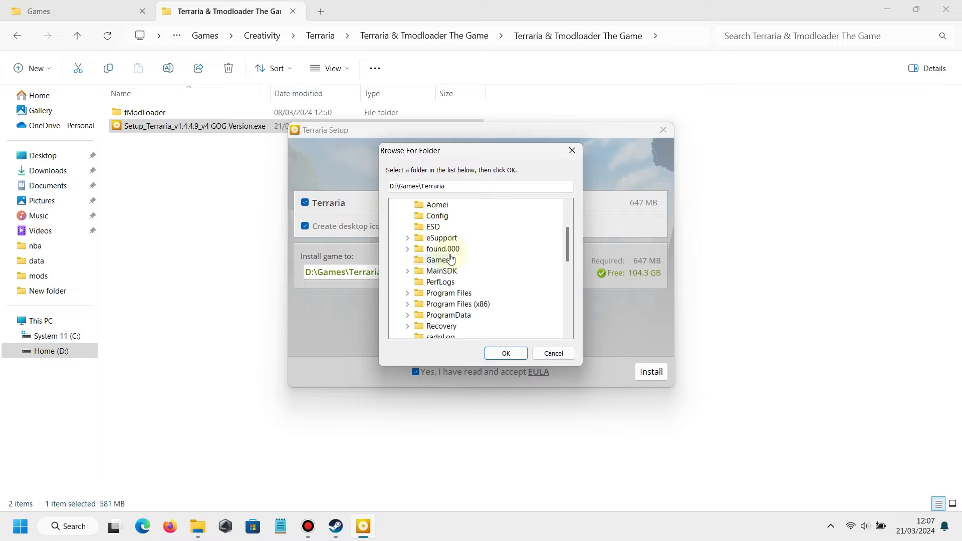
click(441, 260)
click(505, 353)
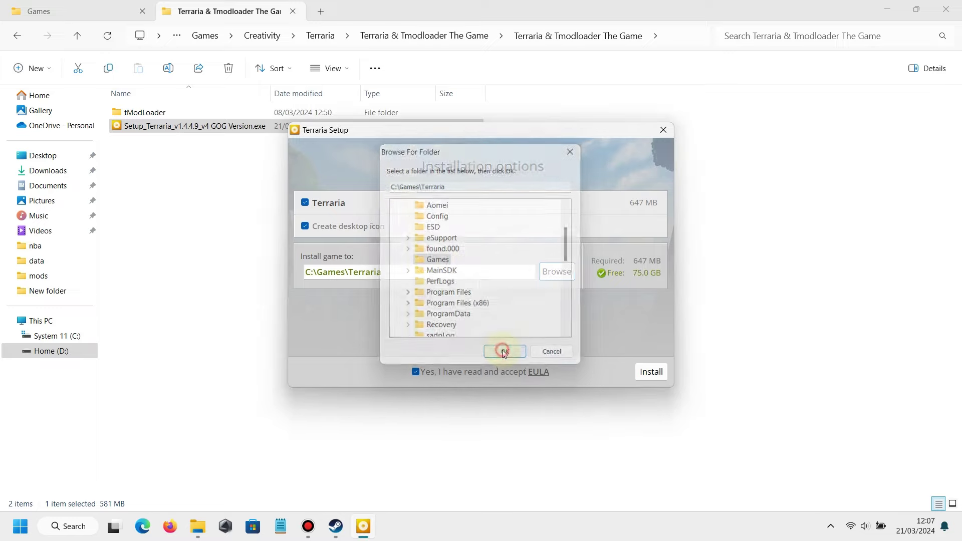
Install Terraria to the chosen folder and exit the setup without launching the game.
drag(386, 272, 348, 271)
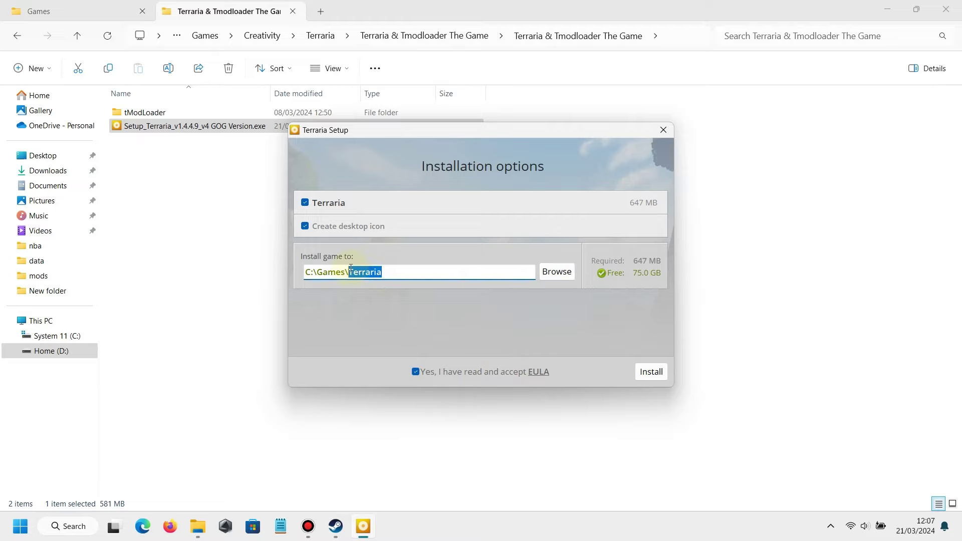
click(389, 272)
click(652, 374)
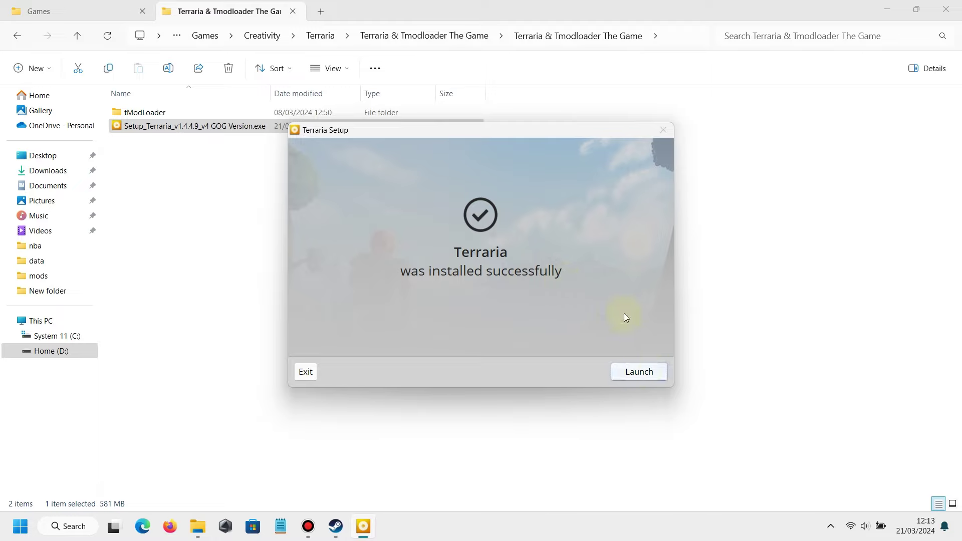
click(301, 372)
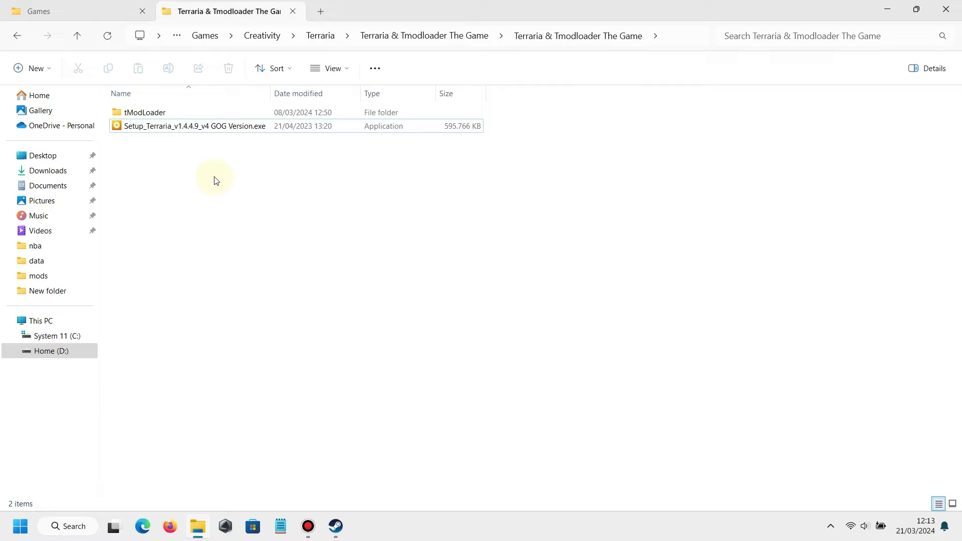
Check the C:\Games folder for the installed Terraria folder.
click(77, 4)
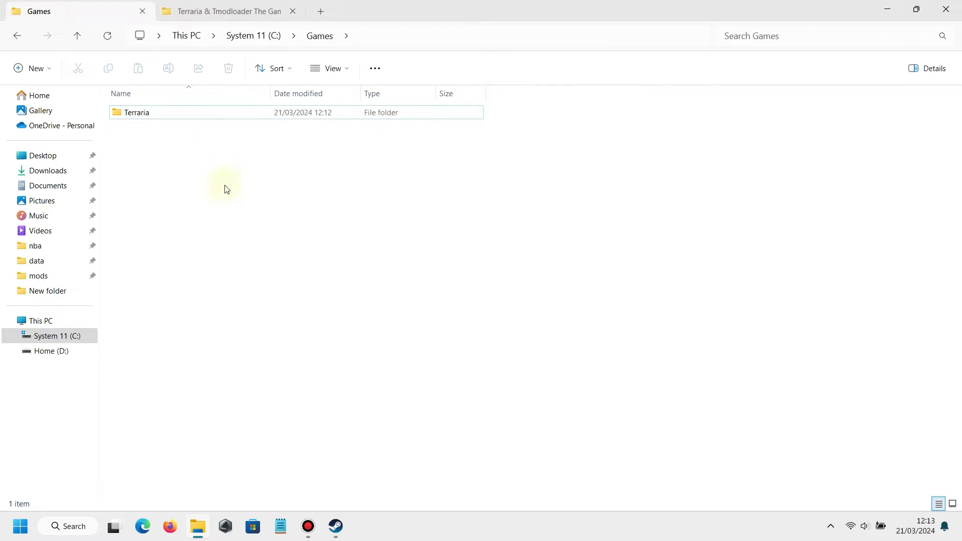
click(132, 115)
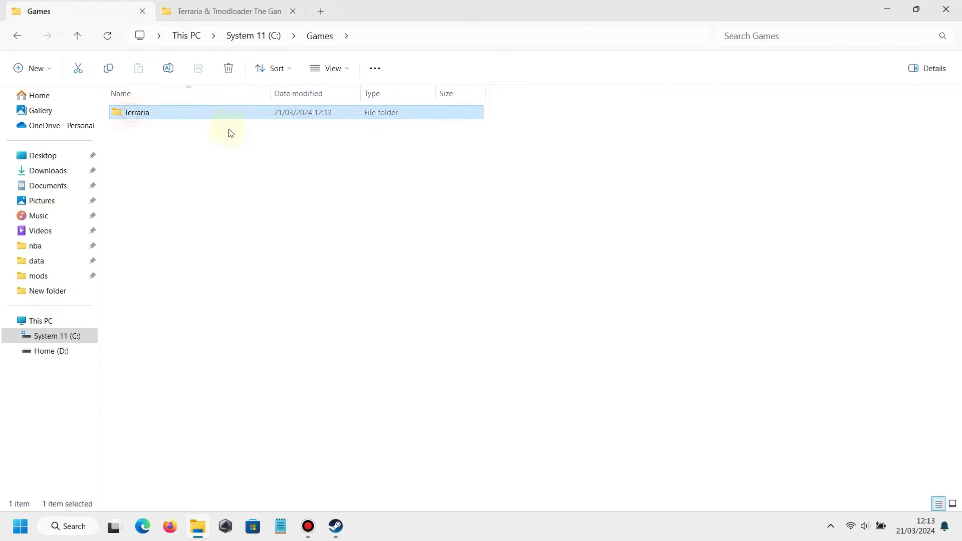
click(237, 233)
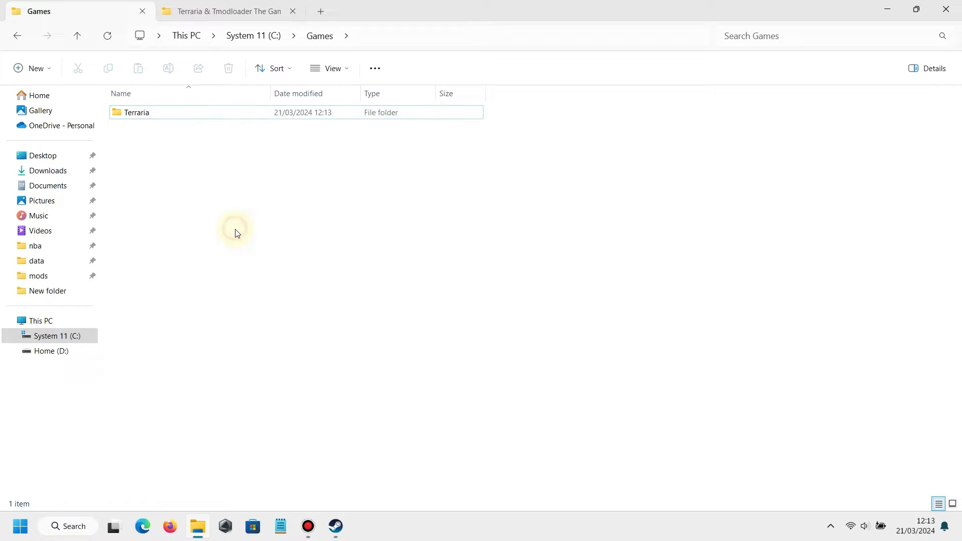
Move the tModLoader folder from the extracted files into C:\Games, next to the Terraria folder.
click(249, 9)
click(149, 114)
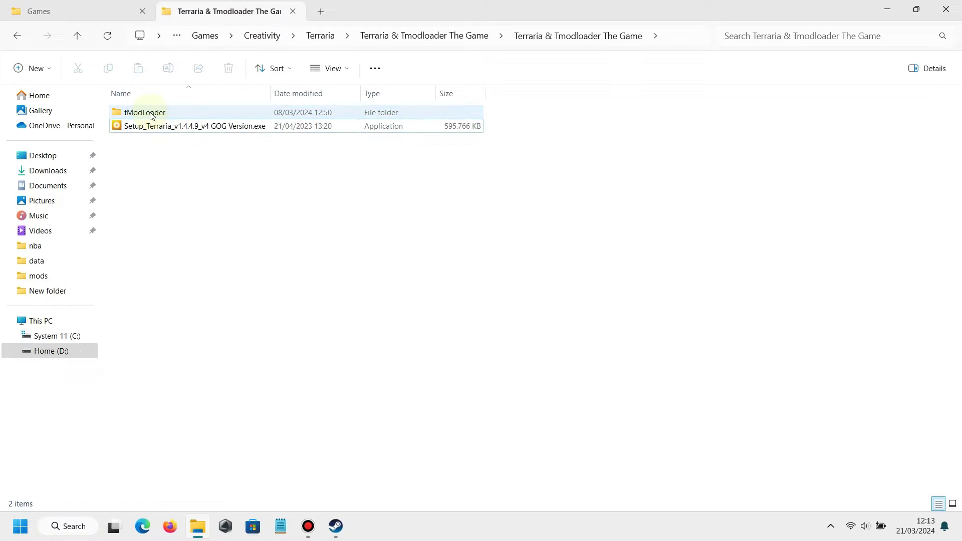
key(ctrl+c)
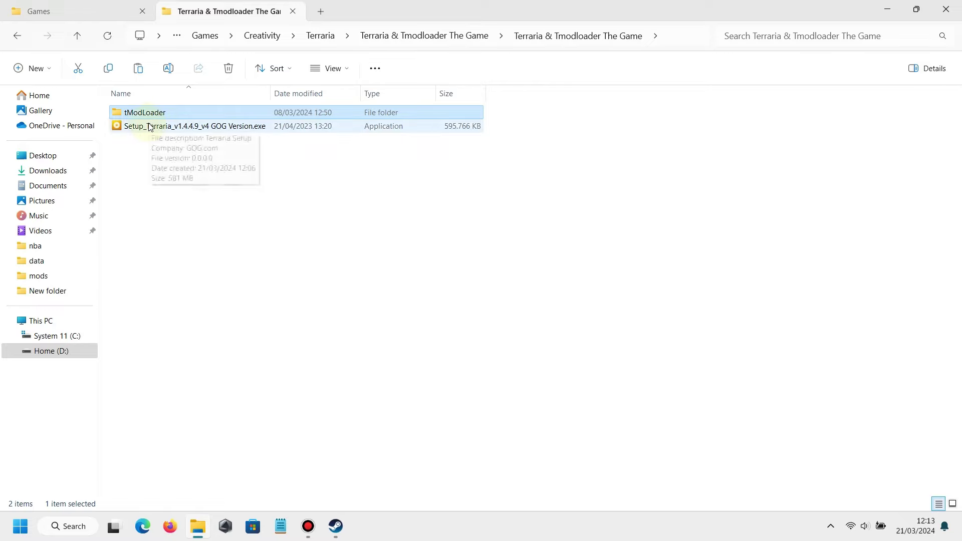
click(98, 10)
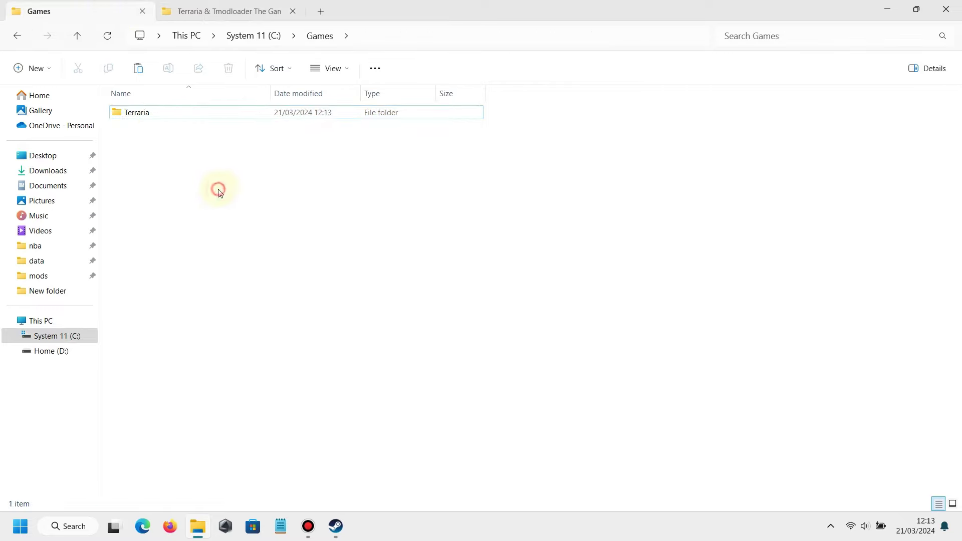
key(ctrl+v)
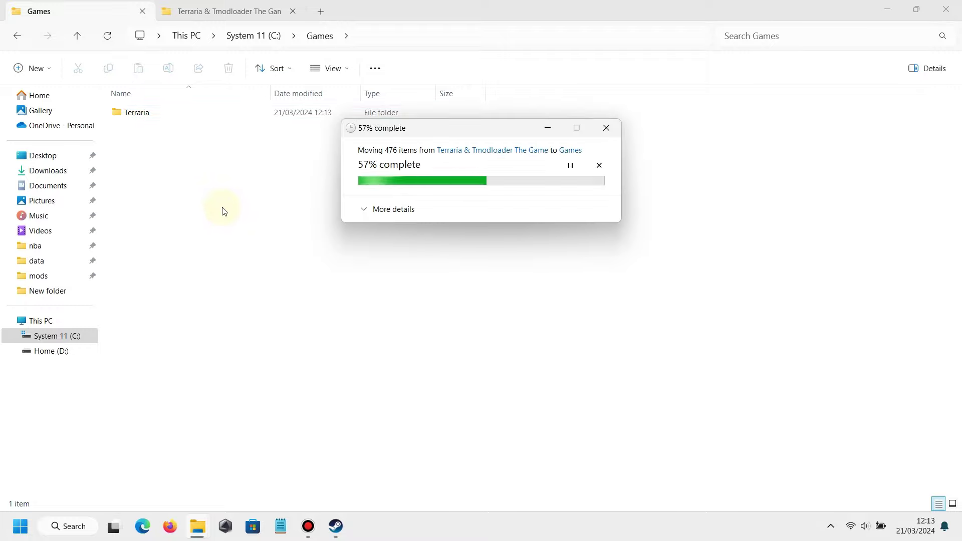
click(223, 210)
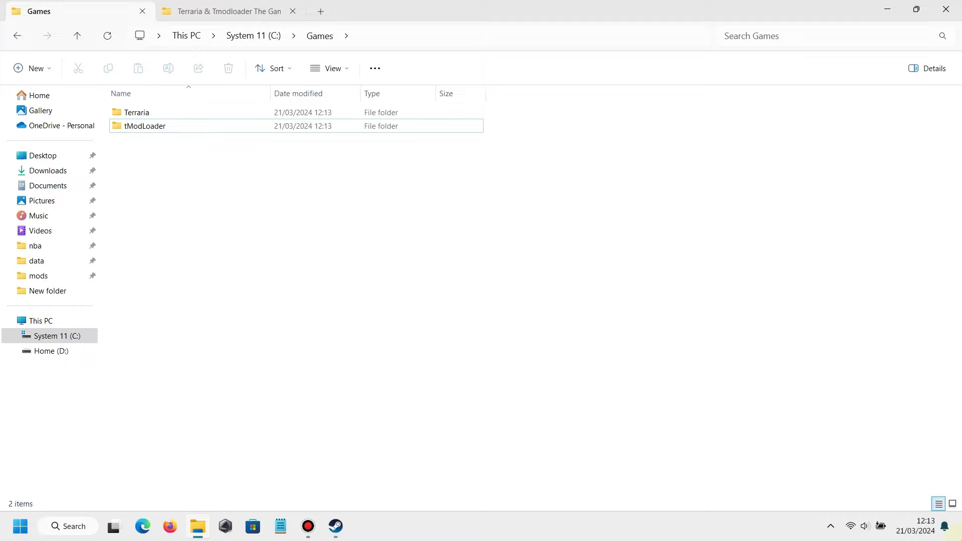
Check the computer's Wi-Fi connection in the quick settings.
click(853, 525)
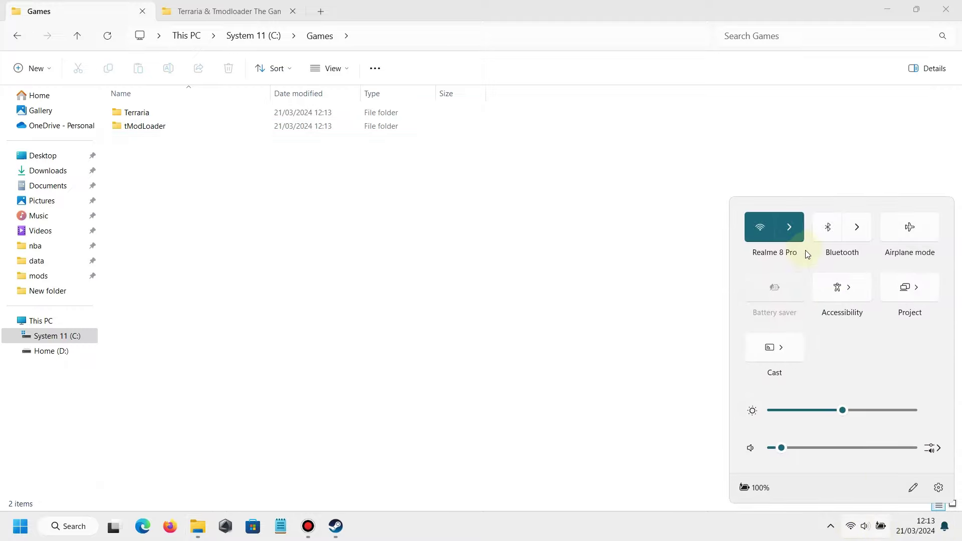
click(571, 295)
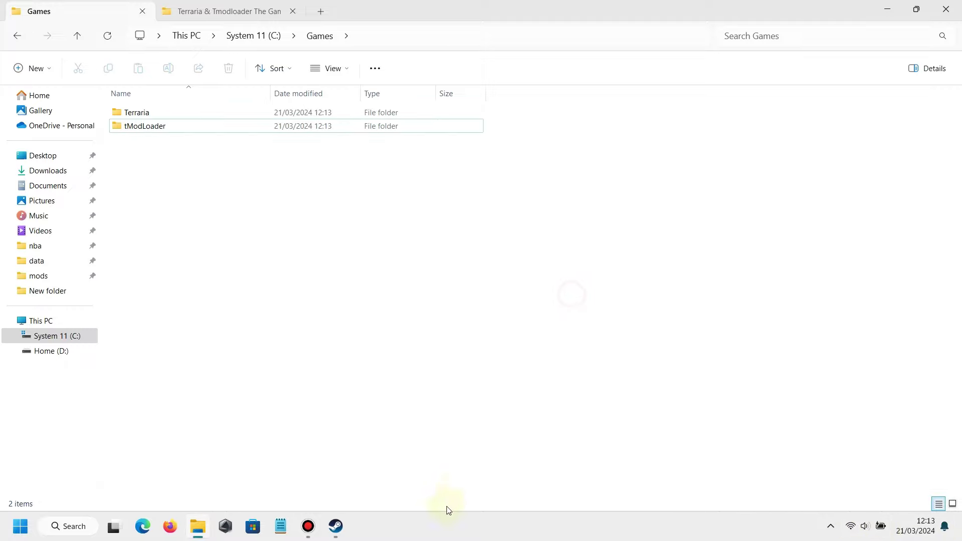
Check that Steam is running and launch tModLoader with start-tModLoader.bat from the tModLoader folder in C:\Games.
click(348, 530)
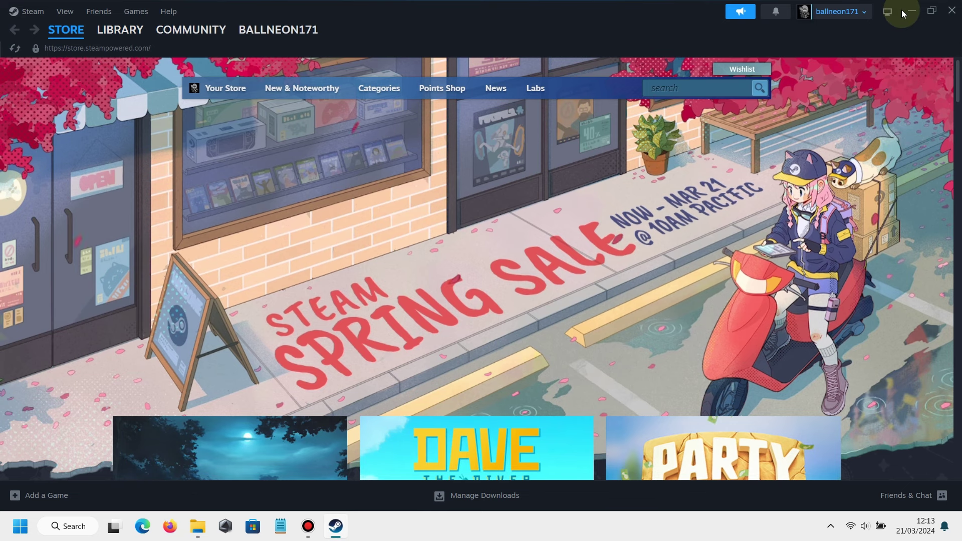
click(907, 9)
double_click(303, 129)
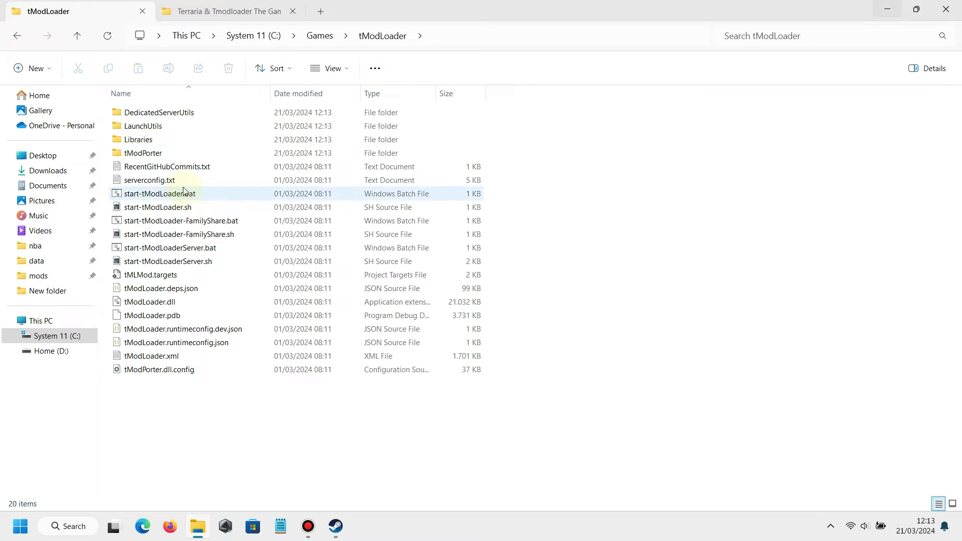
double_click(193, 198)
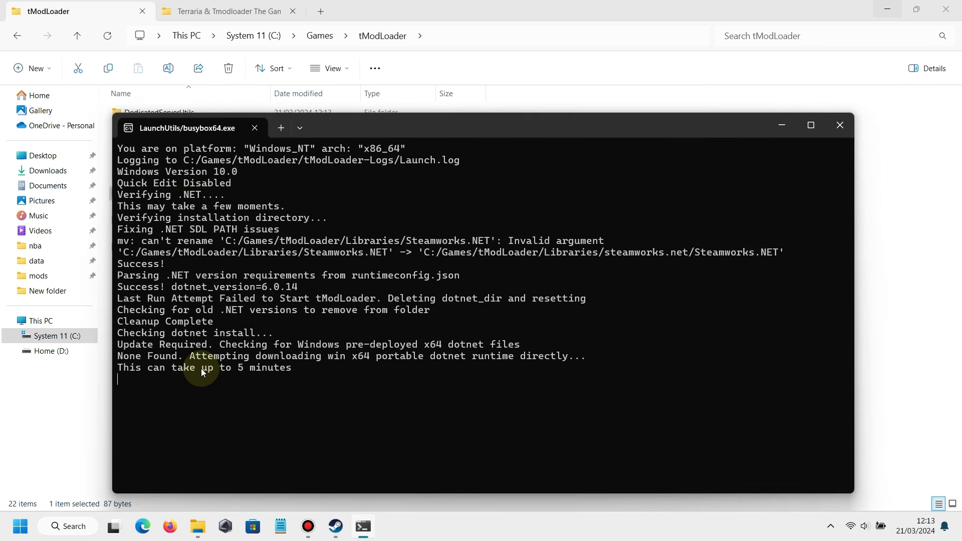
drag(419, 125, 434, 87)
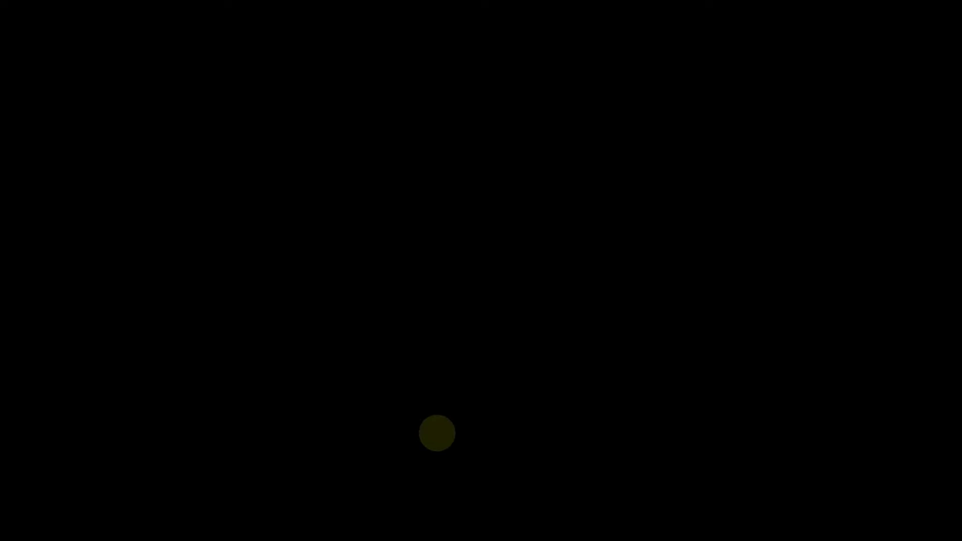
key(XF86AudioLowerVolume)
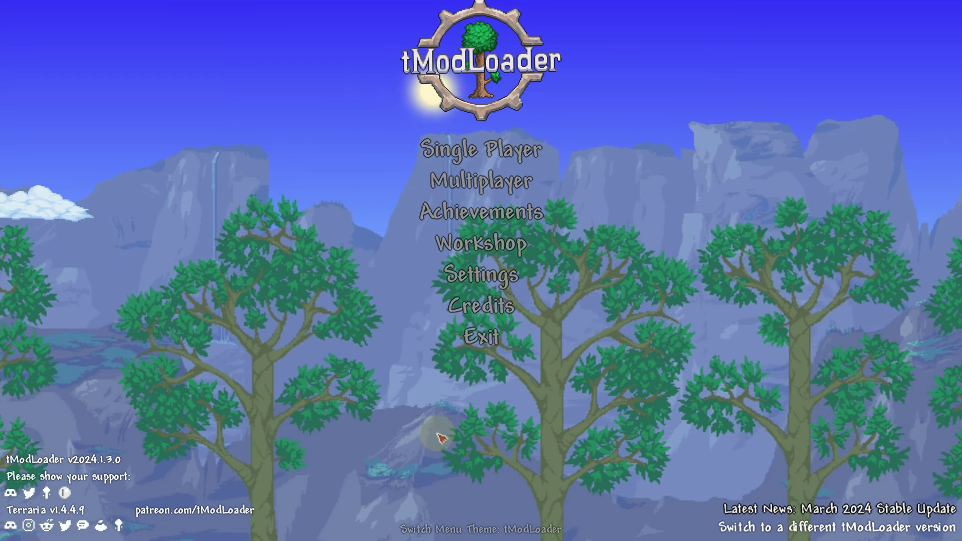
Look through the workshop's downloadable mods and the installed mods list, and return to the main menu.
click(495, 251)
click(420, 259)
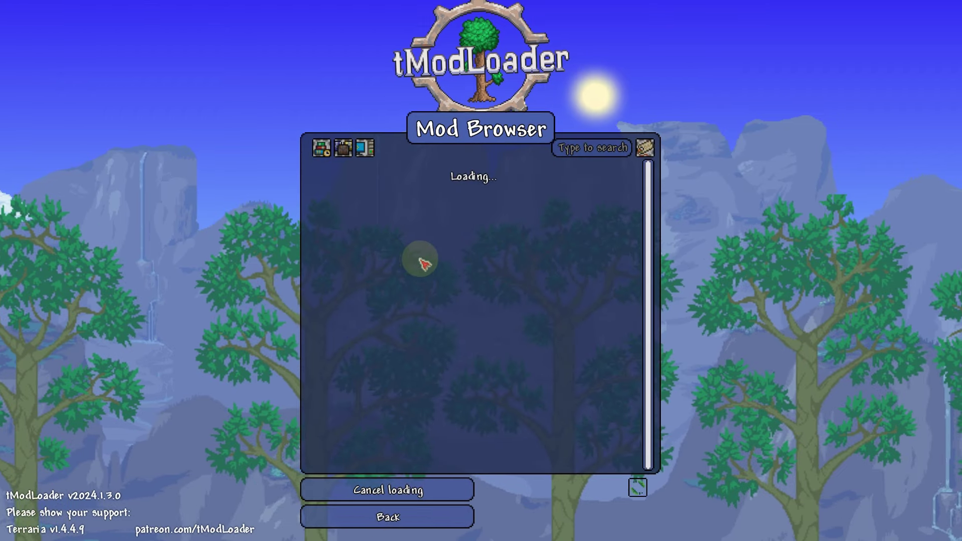
scroll(497, 318, down, 20)
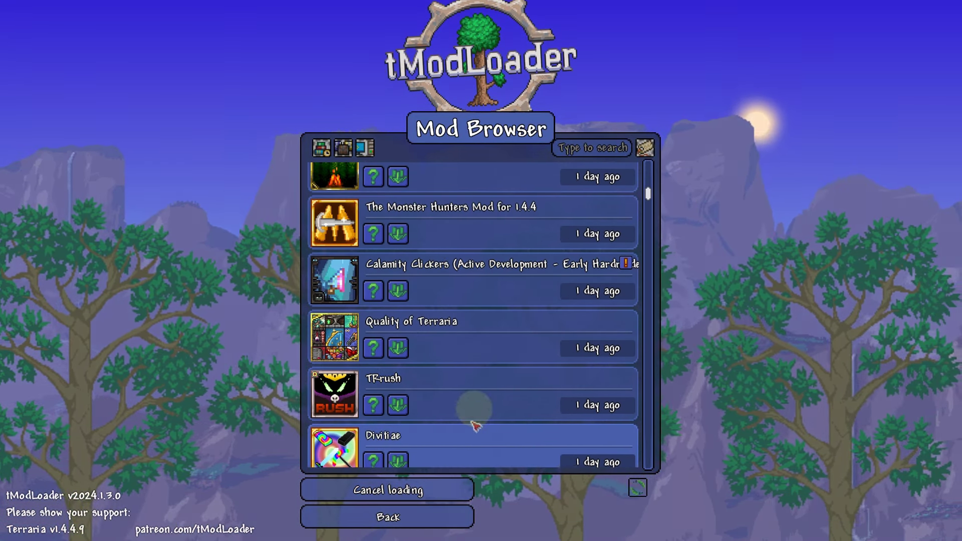
scroll(475, 425, up, 20)
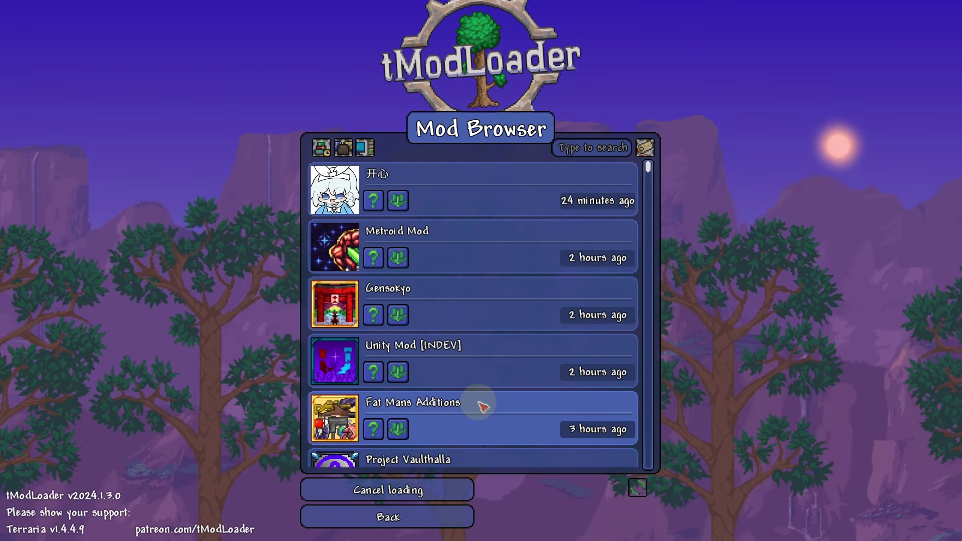
click(388, 516)
click(432, 191)
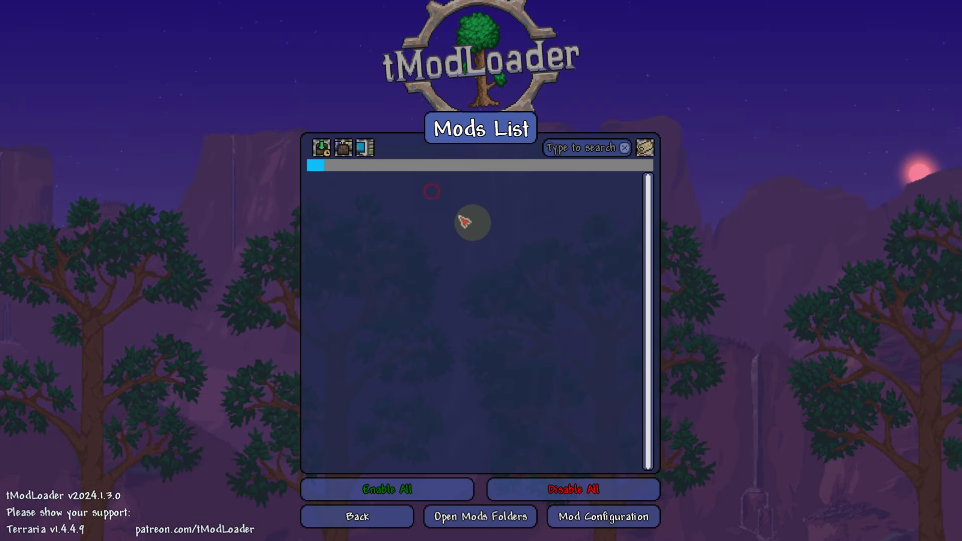
click(385, 520)
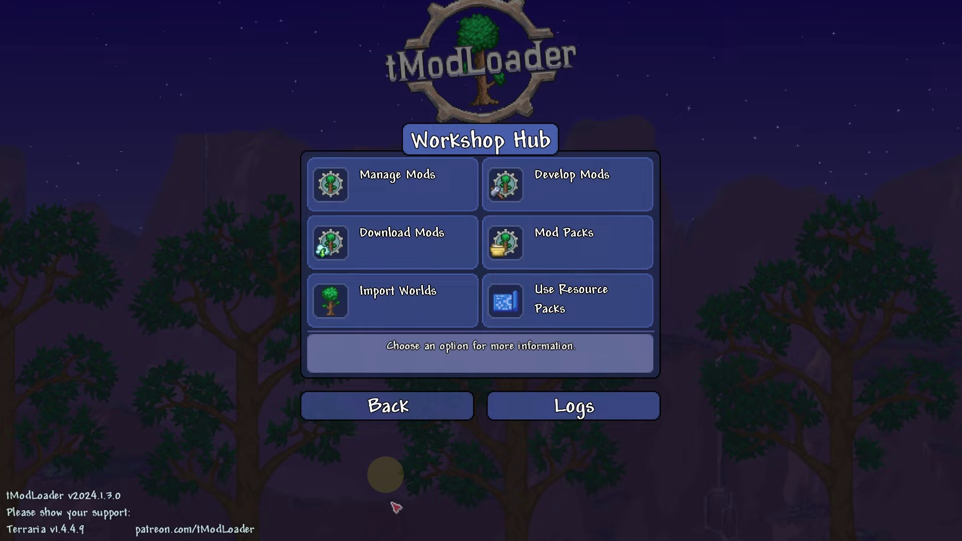
click(385, 421)
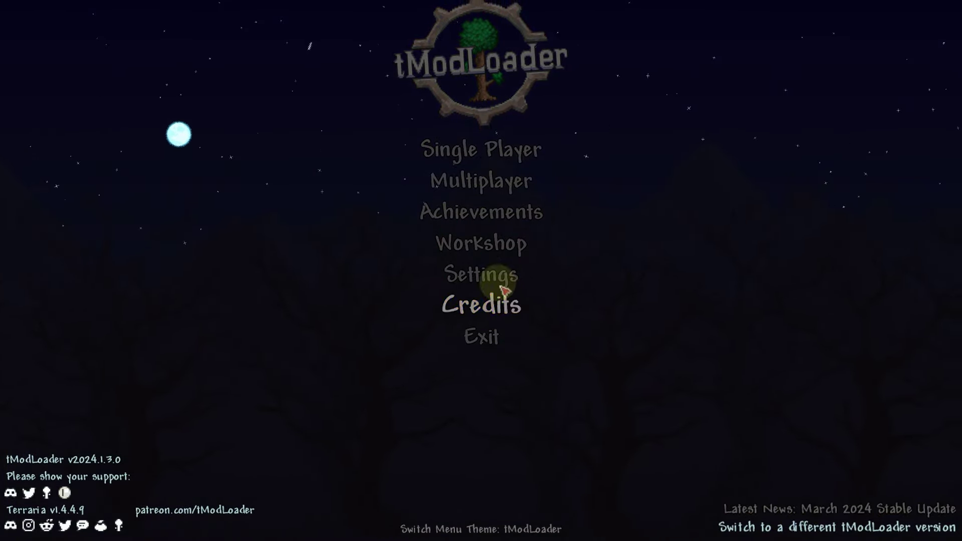
Search the workshop's downloadable mods for "magic sto" and download the Magic Storage mod with its dependencies.
click(493, 258)
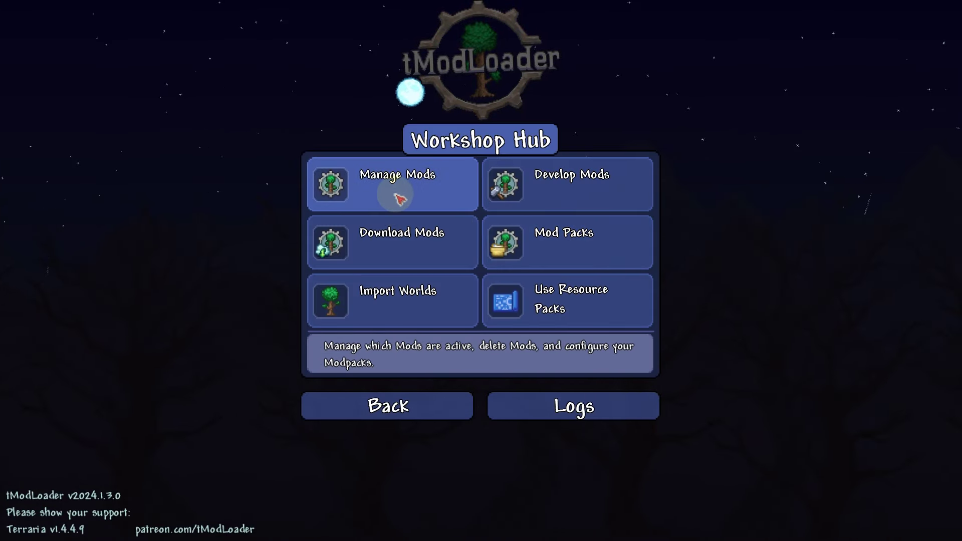
click(385, 236)
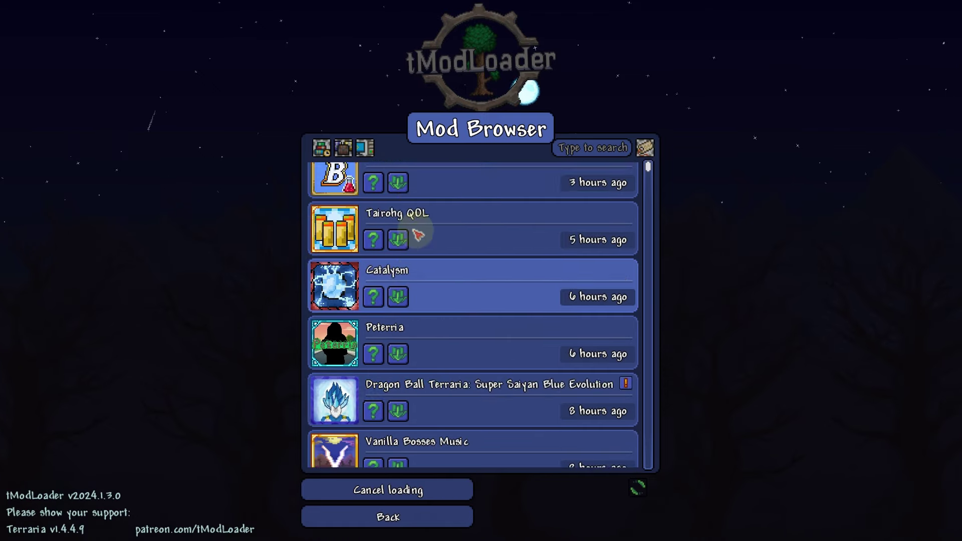
click(596, 160)
text(m)
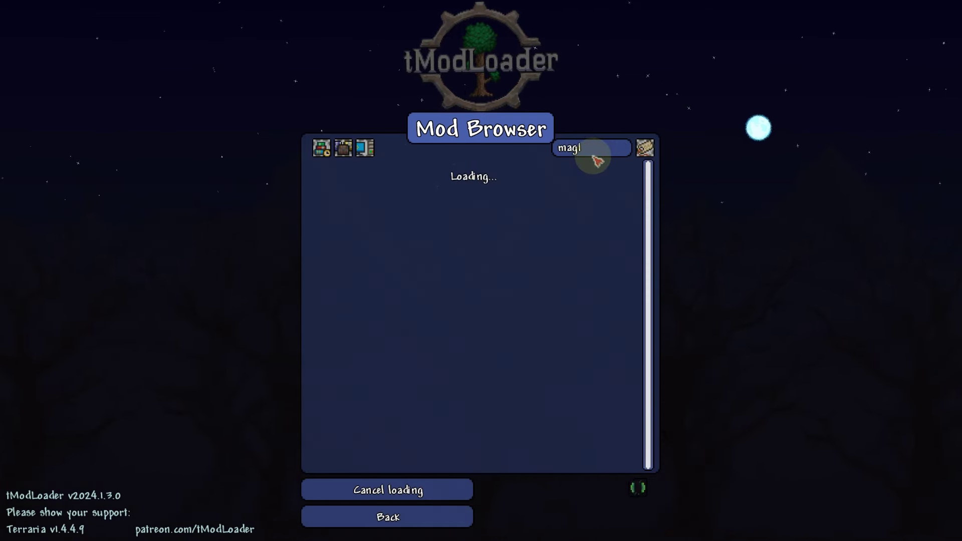
text(agic sto)
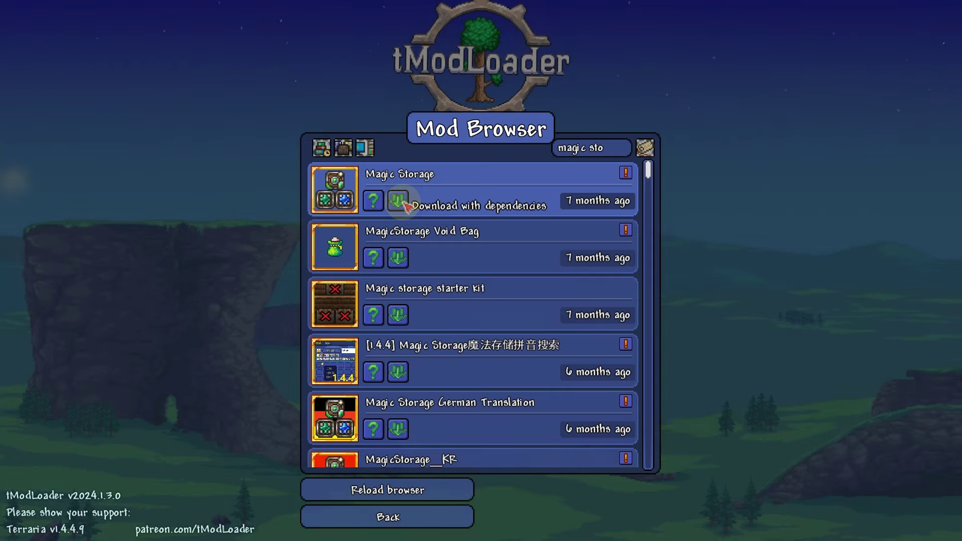
click(403, 202)
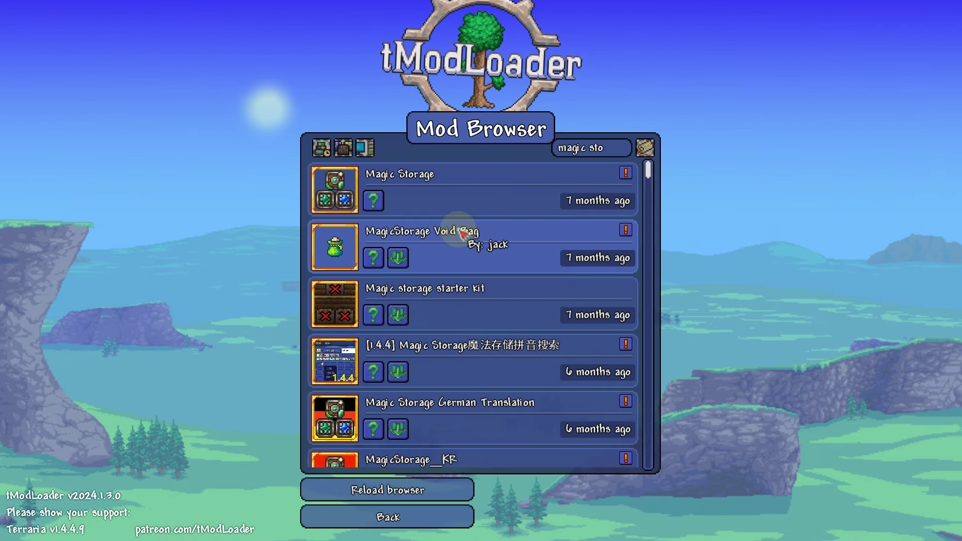
Enable absoluteAquarian Utilities and Magic Storage in the installed mods list and leave it to reload the mods.
click(420, 521)
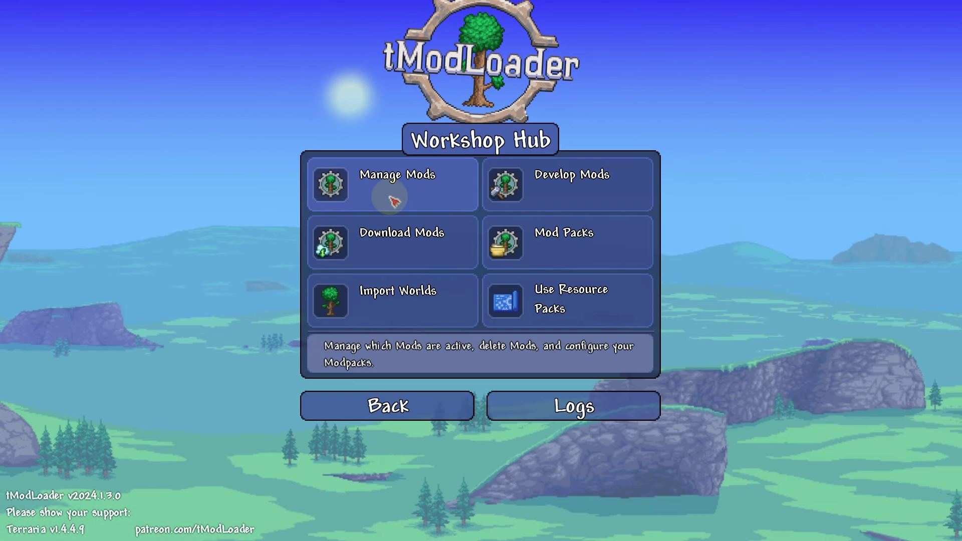
click(320, 190)
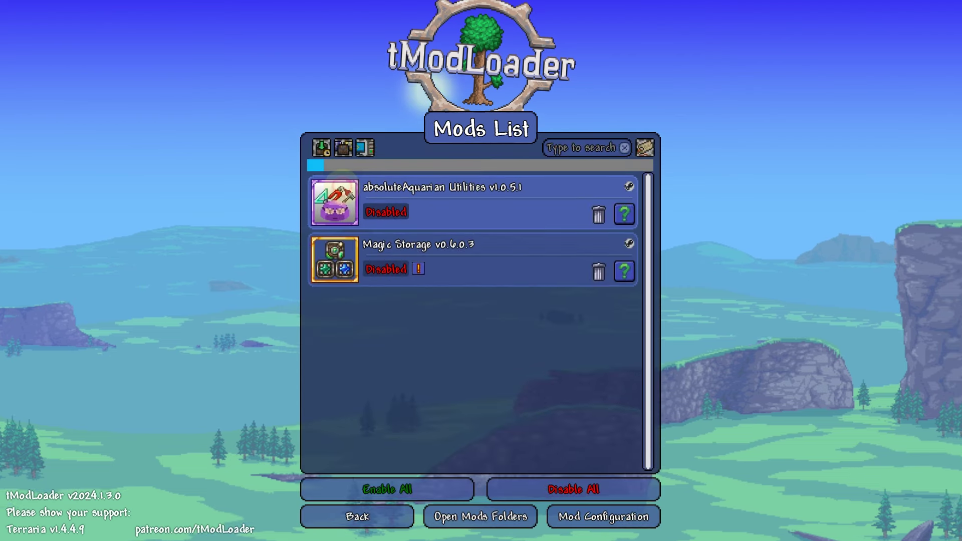
click(387, 213)
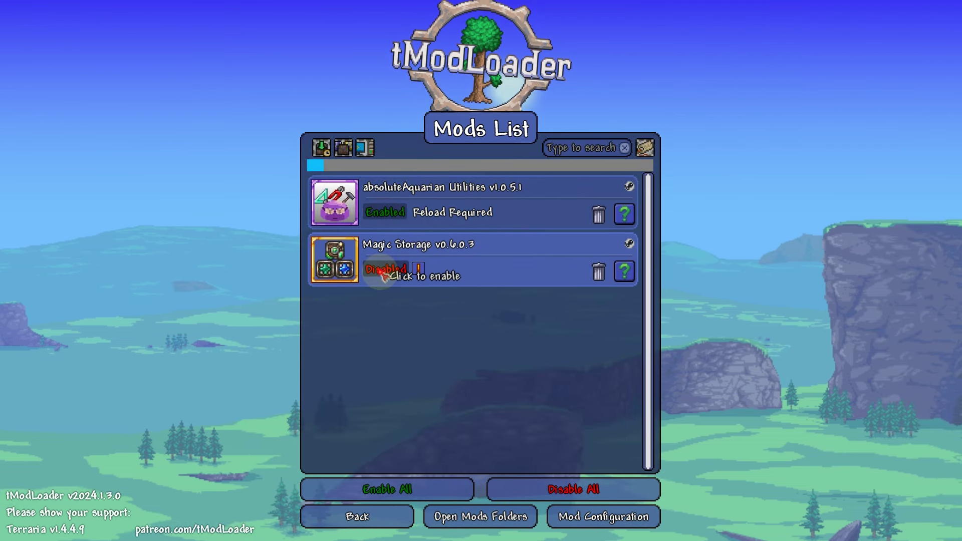
click(385, 270)
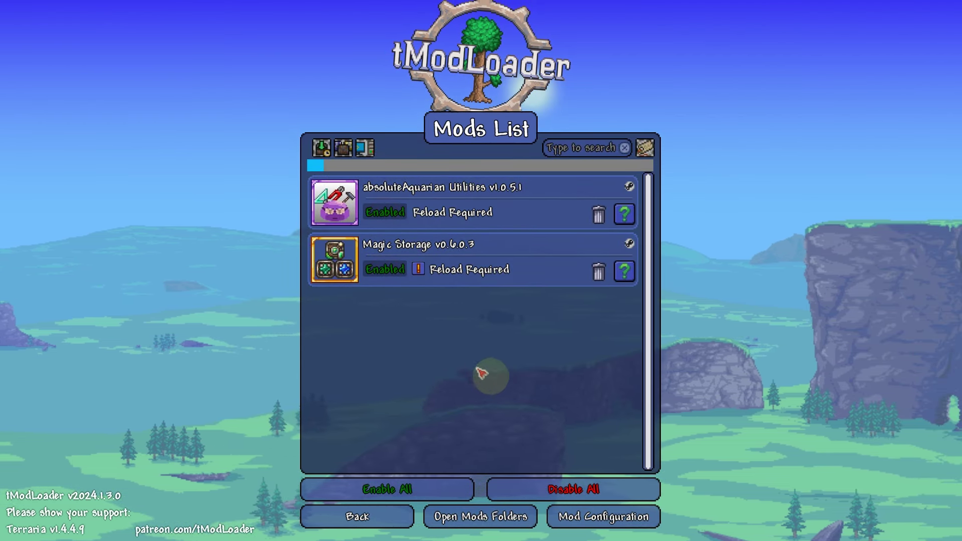
click(391, 510)
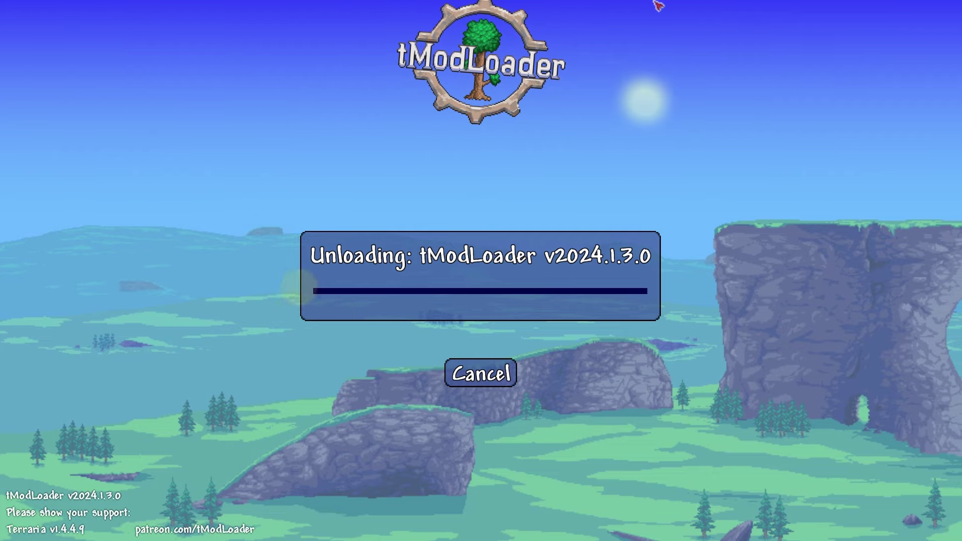